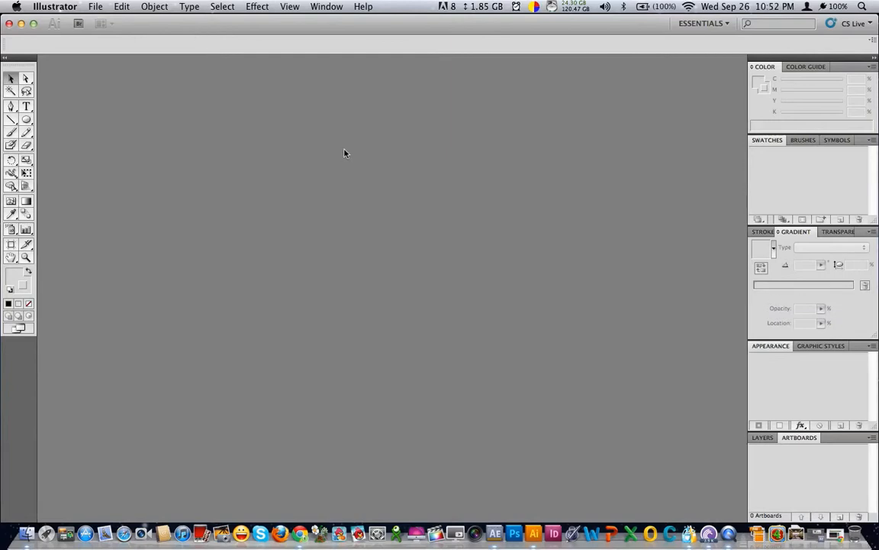
Create a new landscape Letter document, 11 by 8.5 in, with one artboard.
key(super+n)
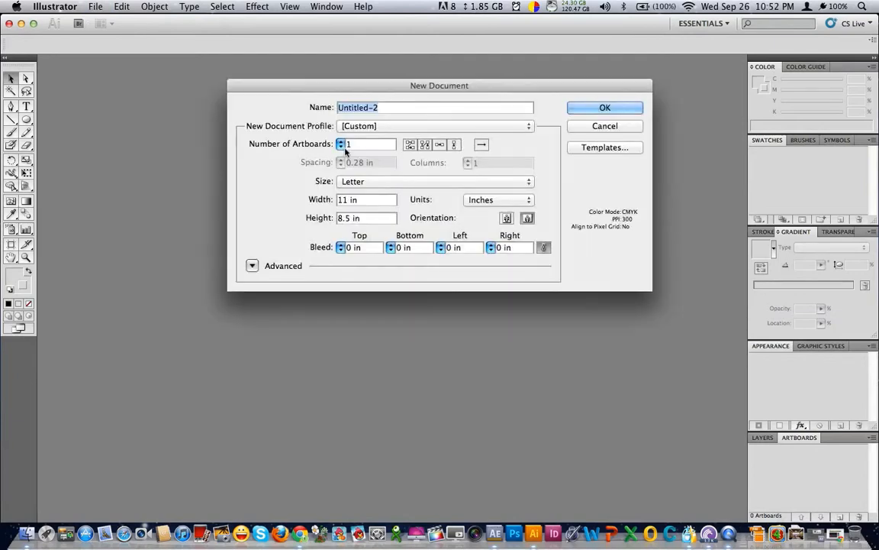
click(604, 108)
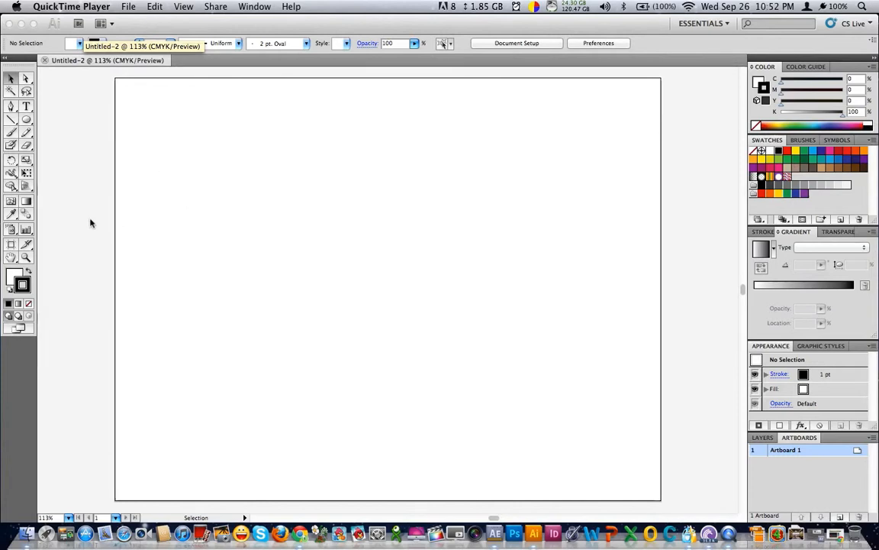
Draw a circle about 3.74 in across with the Ellipse tool and position it in the artboard's upper-left area.
click(27, 122)
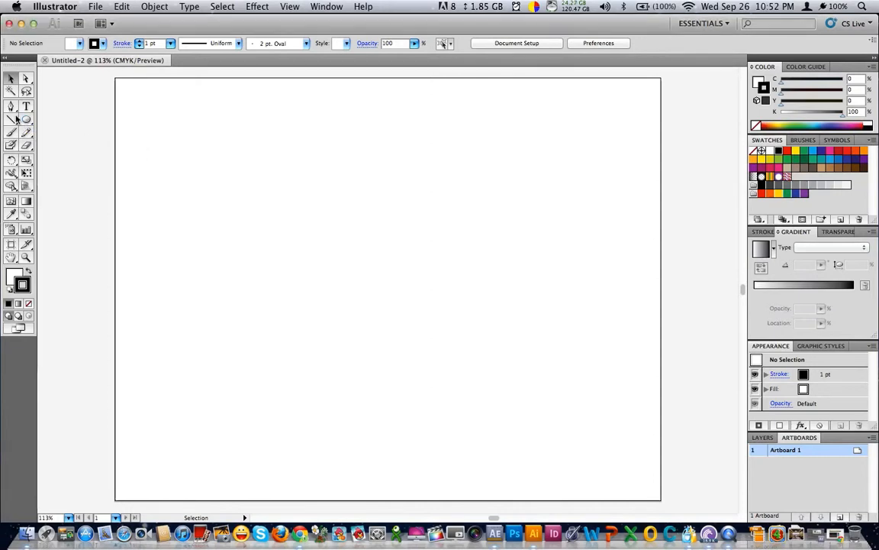
click(26, 120)
drag(216, 161, 385, 349)
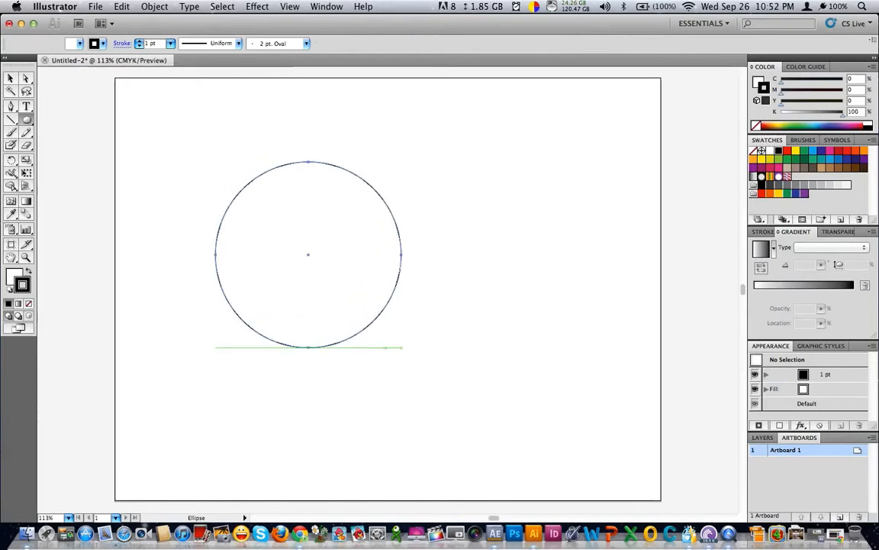
key(v)
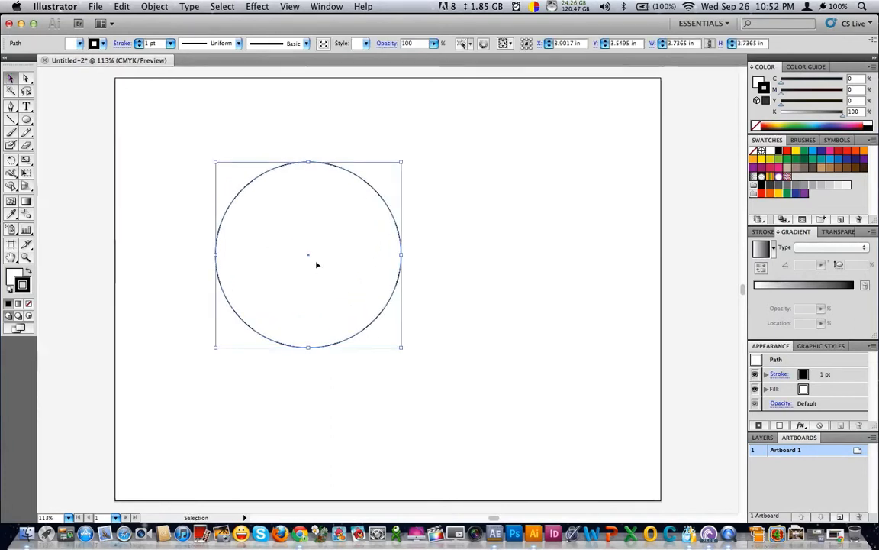
drag(309, 259, 281, 240)
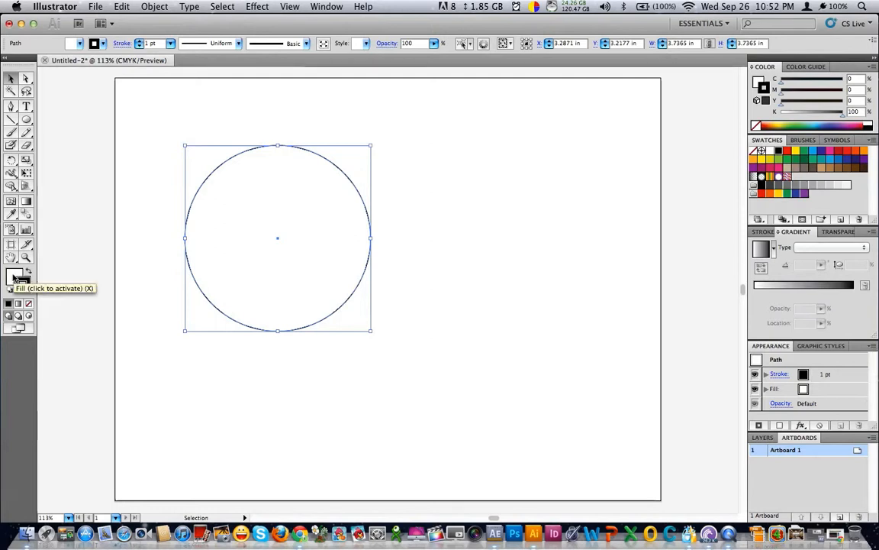
Apply a linear gradient to the circle's fill and replace its black end stop with red.
click(14, 276)
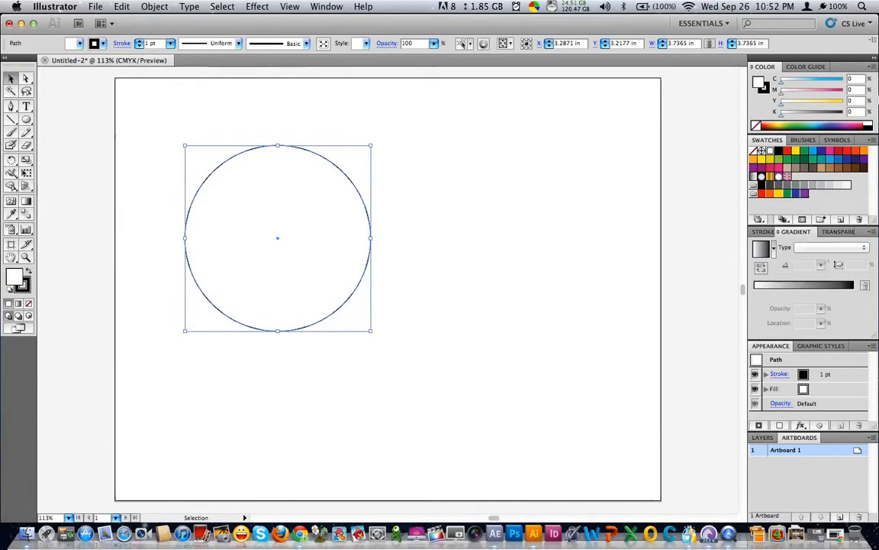
click(874, 62)
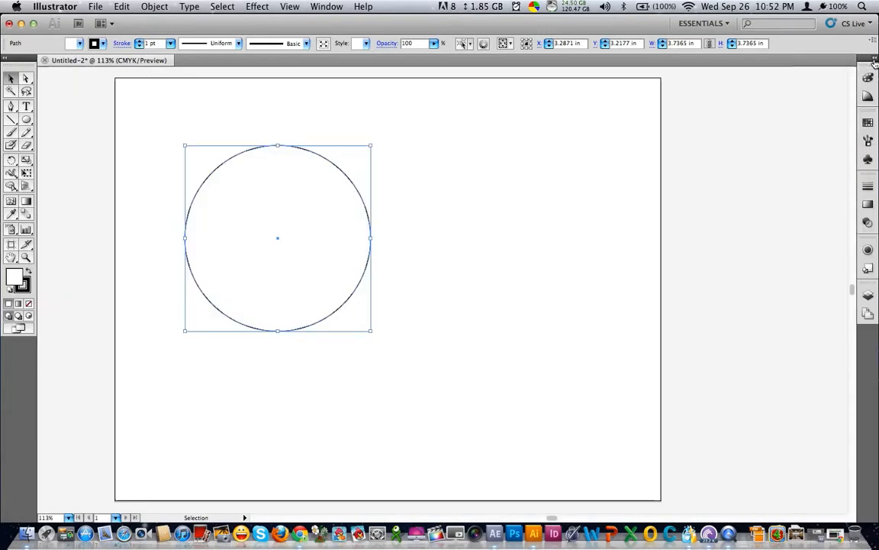
click(874, 62)
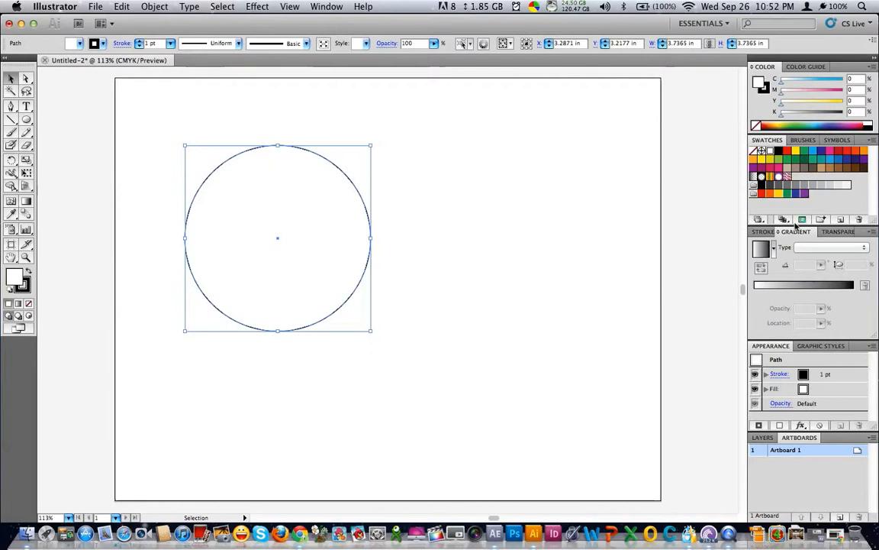
click(806, 289)
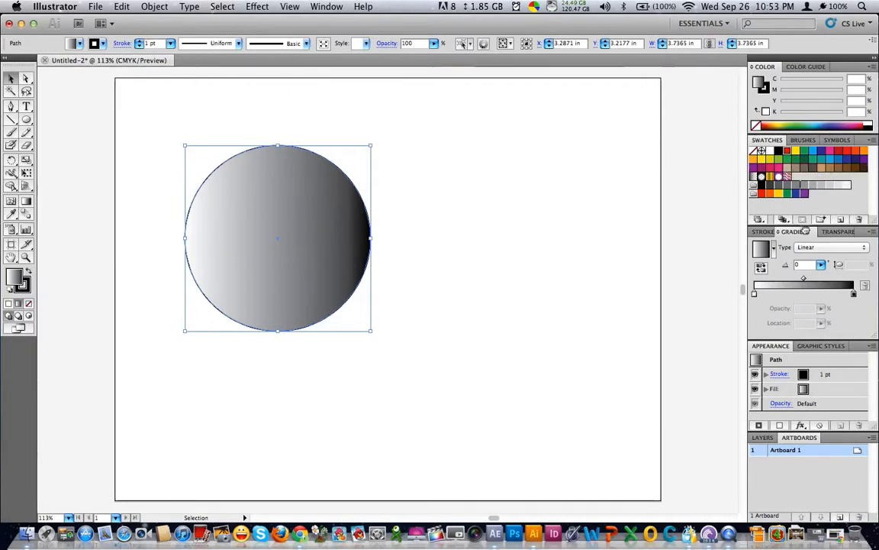
click(823, 292)
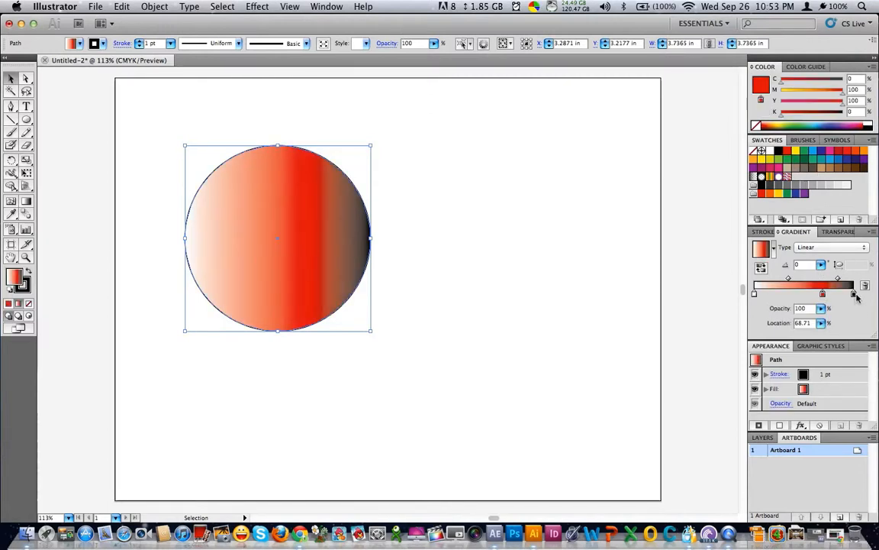
mouse_move(854, 294)
mouse_down()
mouse_move(860, 308)
mouse_move(854, 294)
mouse_up()
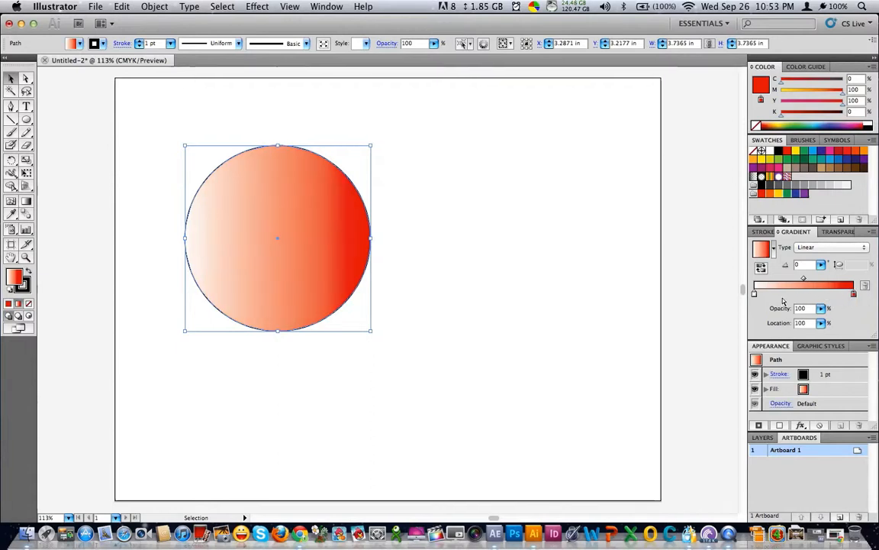
Recolor the circle gradient's white stop yellow, shift it to about 44% and add a CMYK Magenta stop at 0%.
click(755, 295)
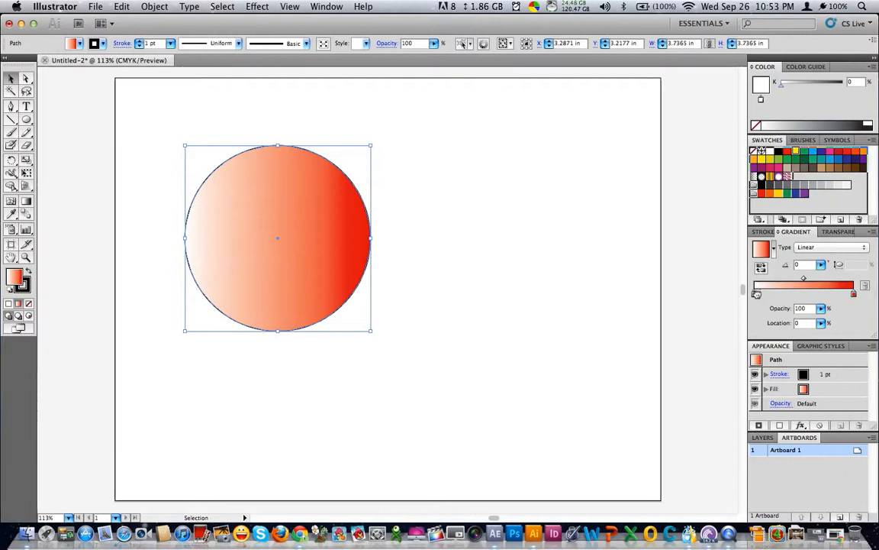
drag(757, 293, 755, 294)
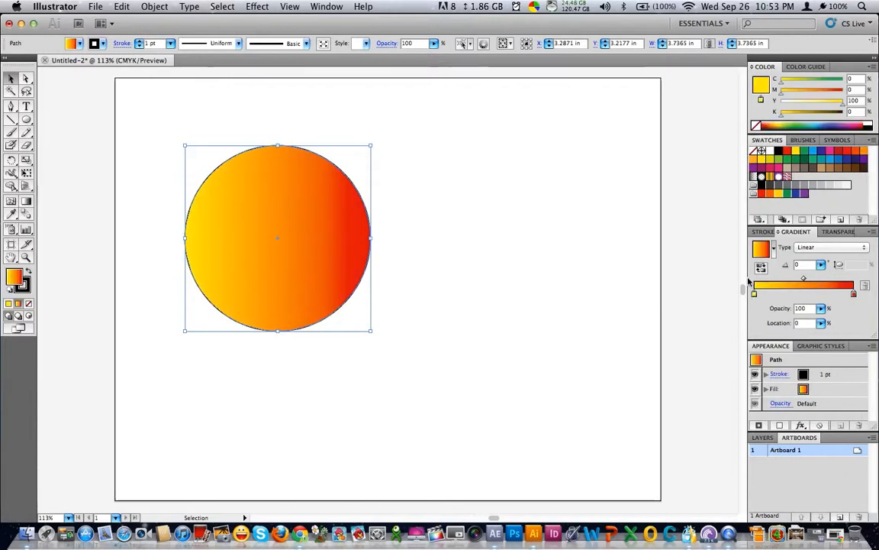
drag(756, 294, 797, 294)
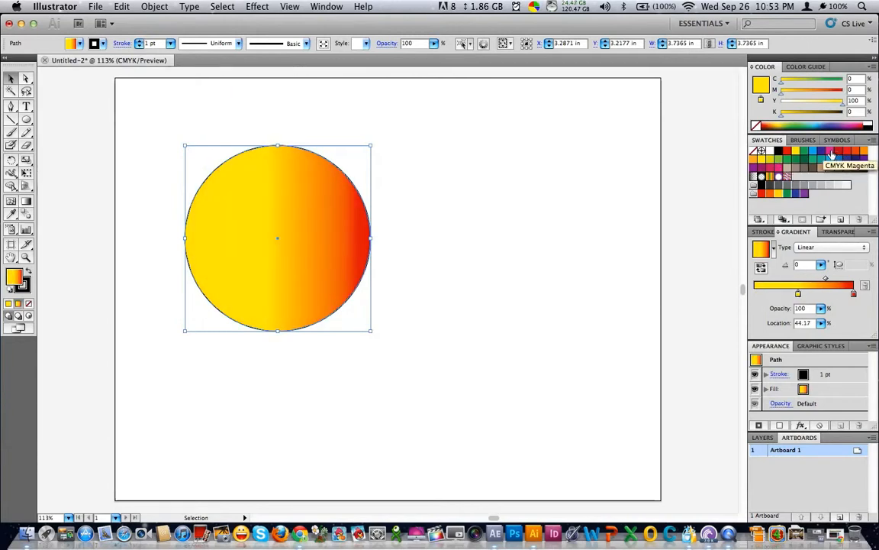
drag(831, 152, 755, 294)
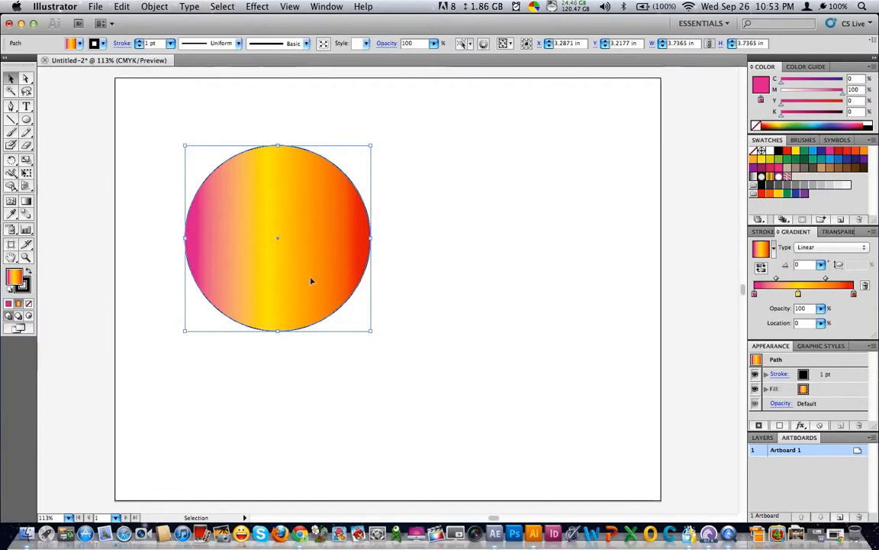
Move the circle nearer the artboard's upper-left corner and draw a rectangle about 4.6 by 3.64 in beside it.
drag(312, 281, 277, 257)
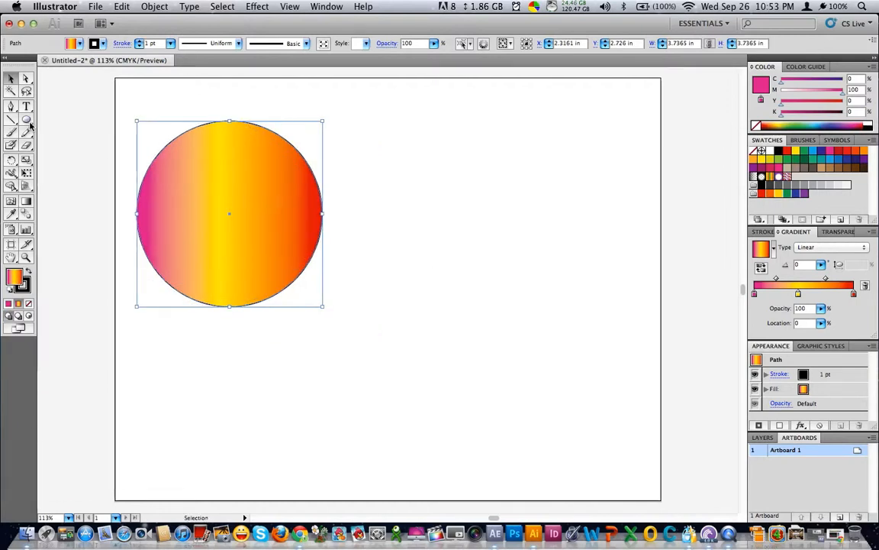
click(27, 121)
drag(30, 122, 80, 121)
drag(378, 126, 608, 306)
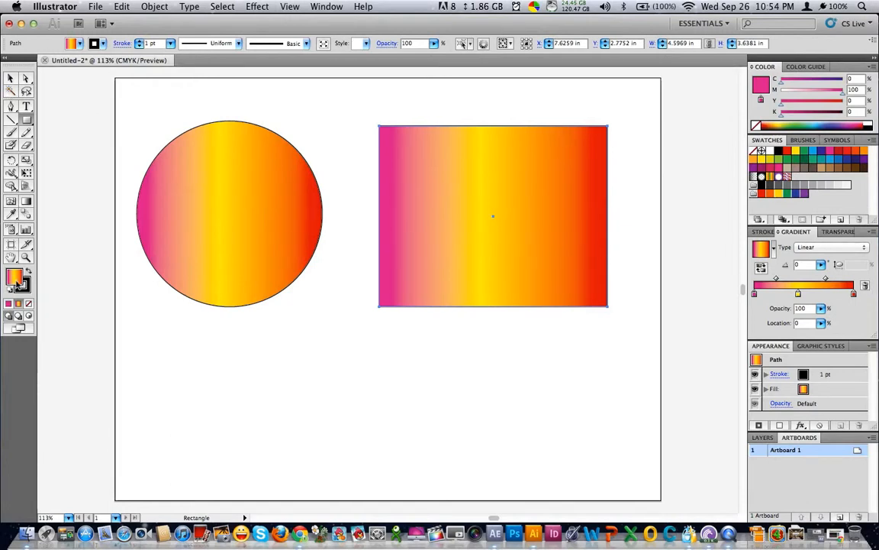
Fill the rectangle with solid red and reapply the magenta, yellow and red linear gradient.
click(12, 78)
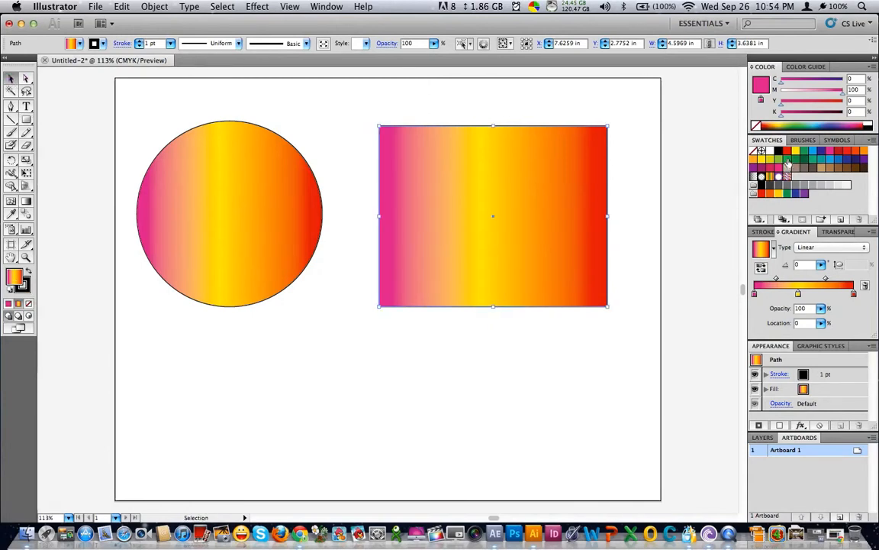
click(788, 151)
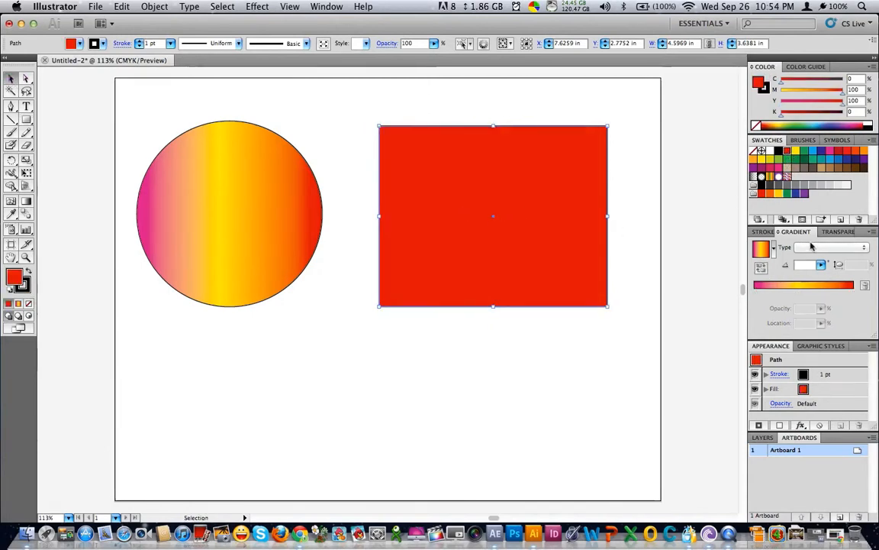
click(805, 286)
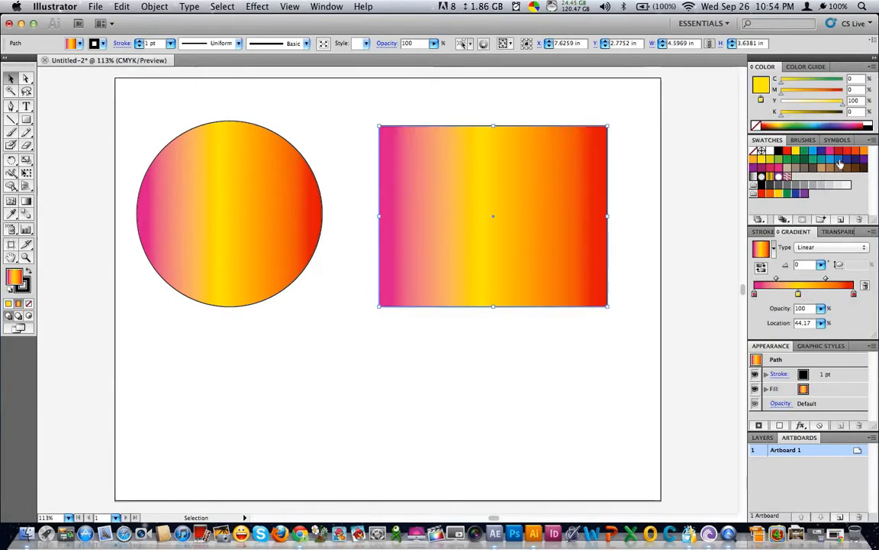
Recolor the rectangle's gradient with blue (C85 M50) end stops and a lighter blue (C70 M15) middle stop, and move the rectangle up slightly.
drag(854, 296, 854, 294)
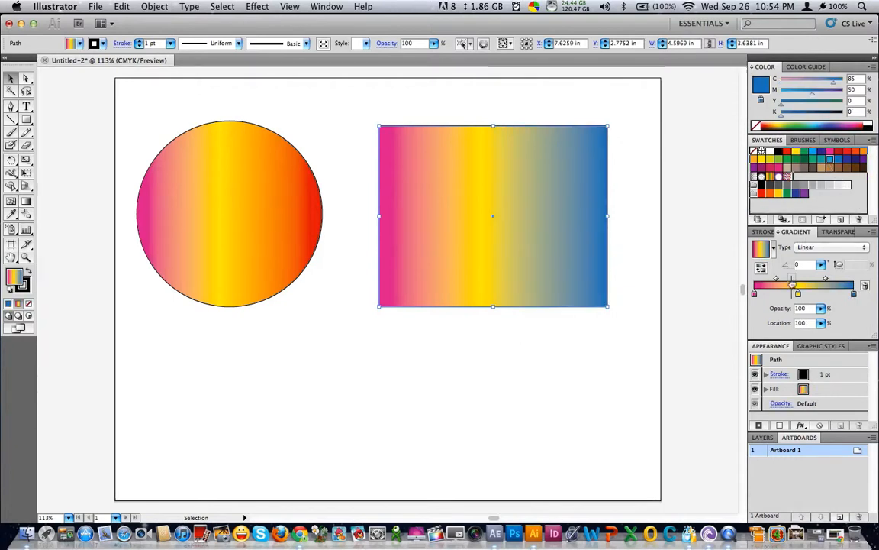
click(799, 294)
click(834, 163)
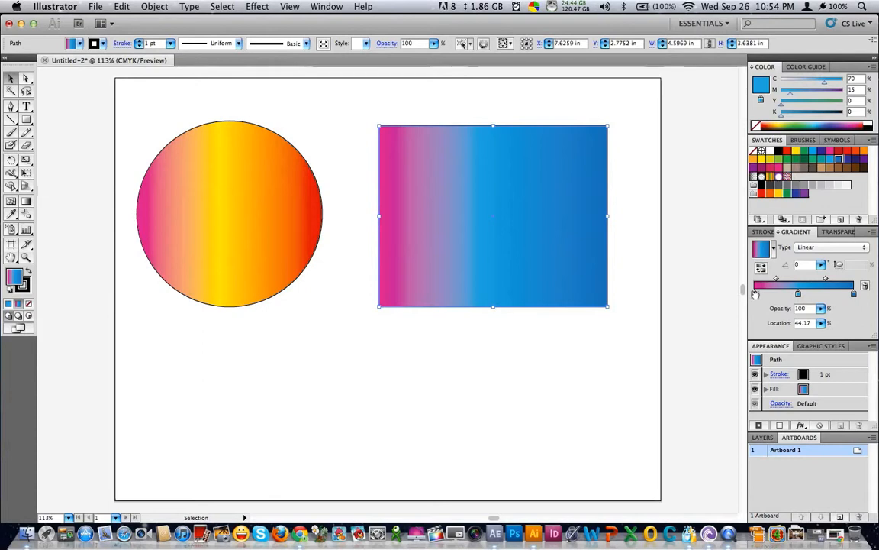
drag(839, 163, 755, 294)
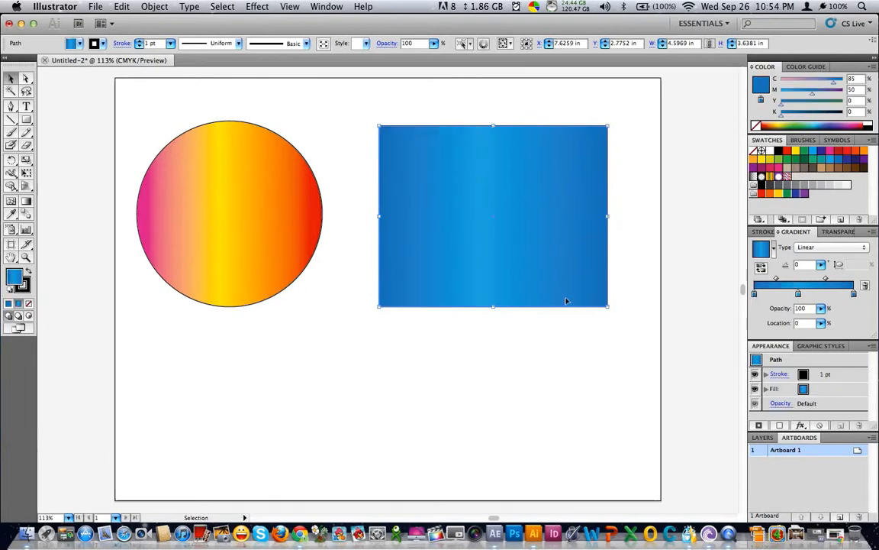
drag(577, 257, 578, 236)
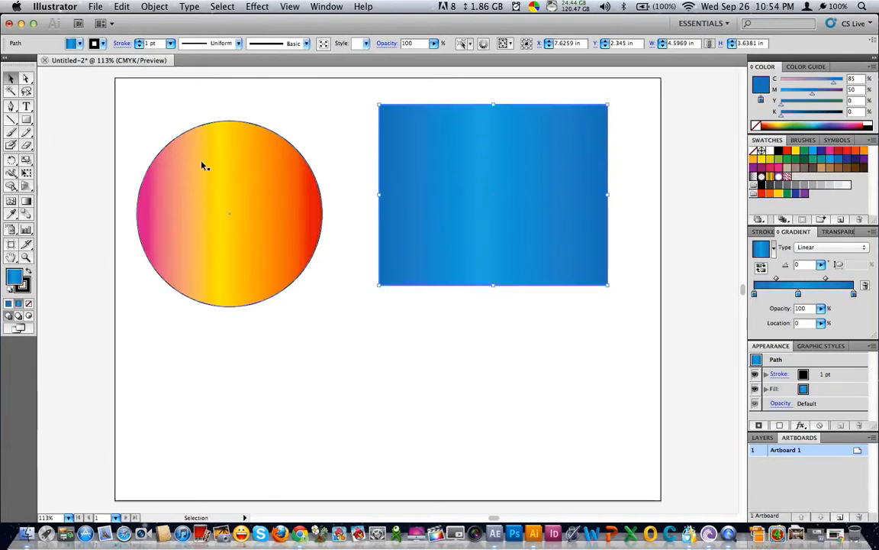
Add the text "OYOBOY" in capitals in the empty area below the circle.
click(27, 107)
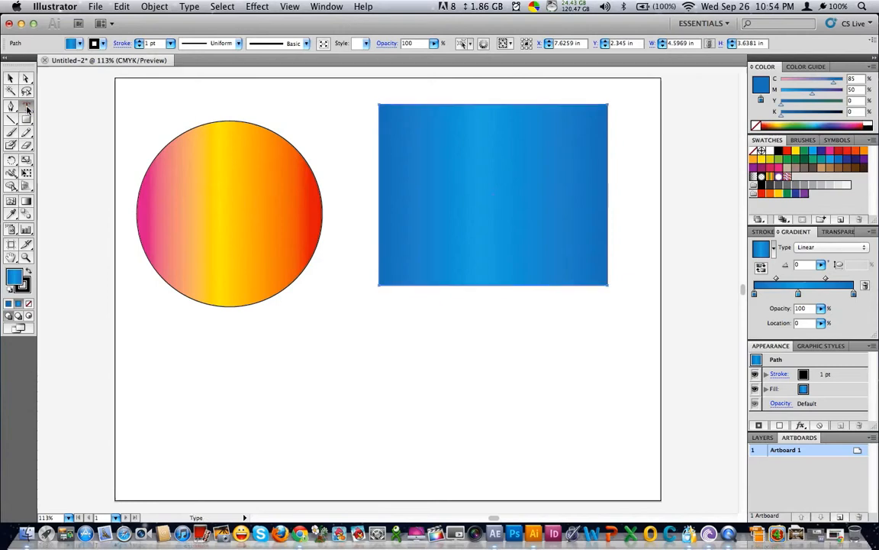
click(231, 400)
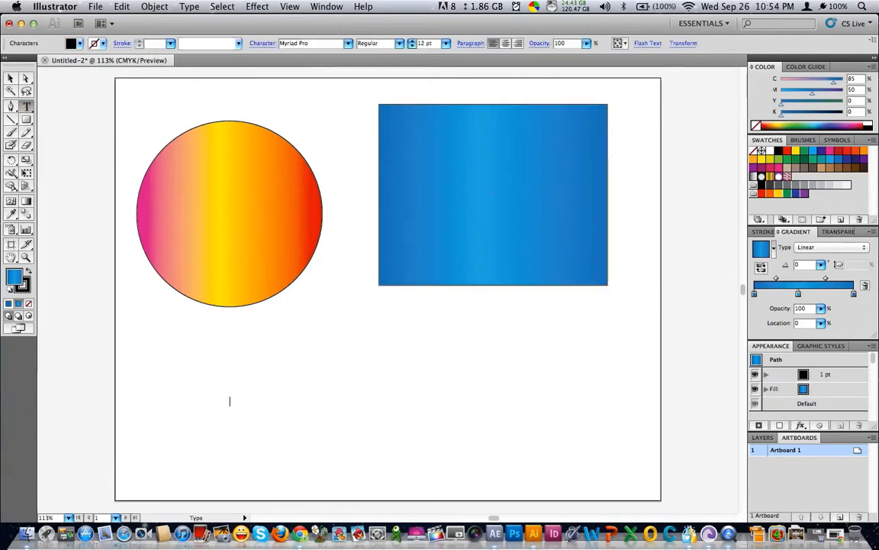
text(o)
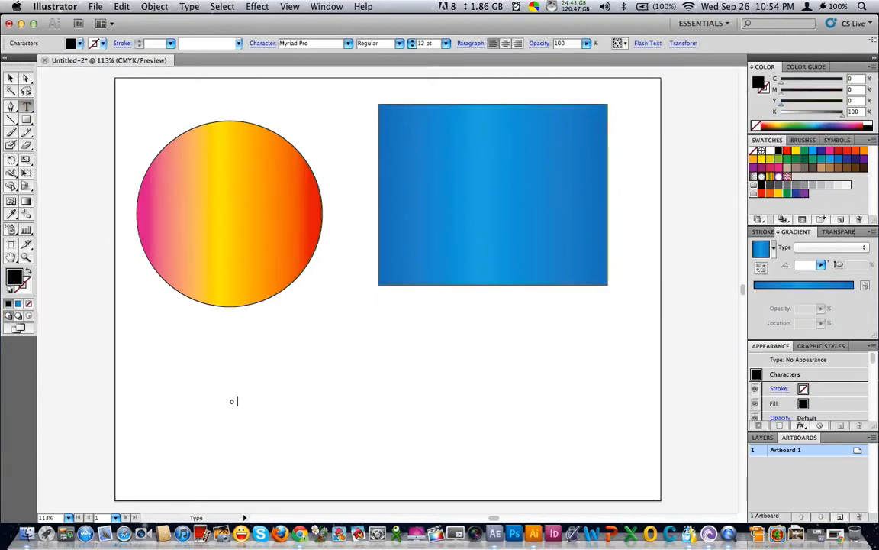
text(yoyboy)
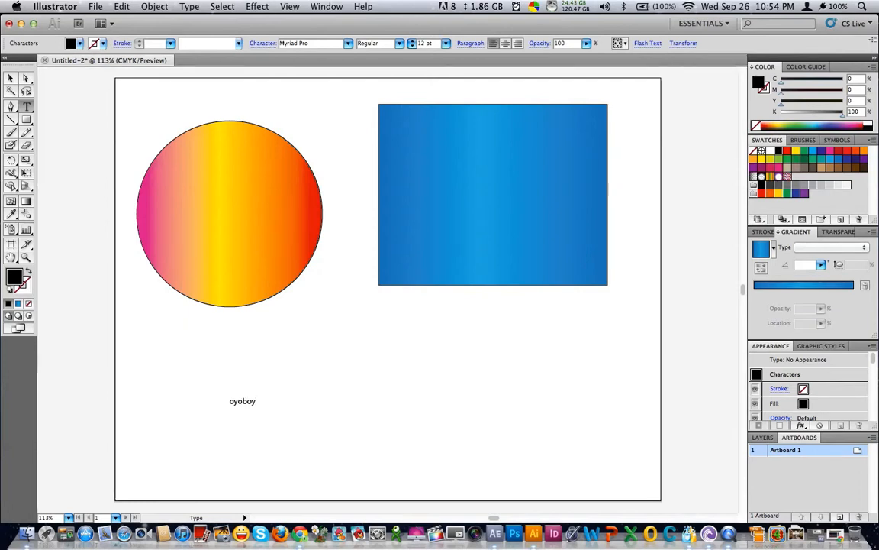
key(super+a)
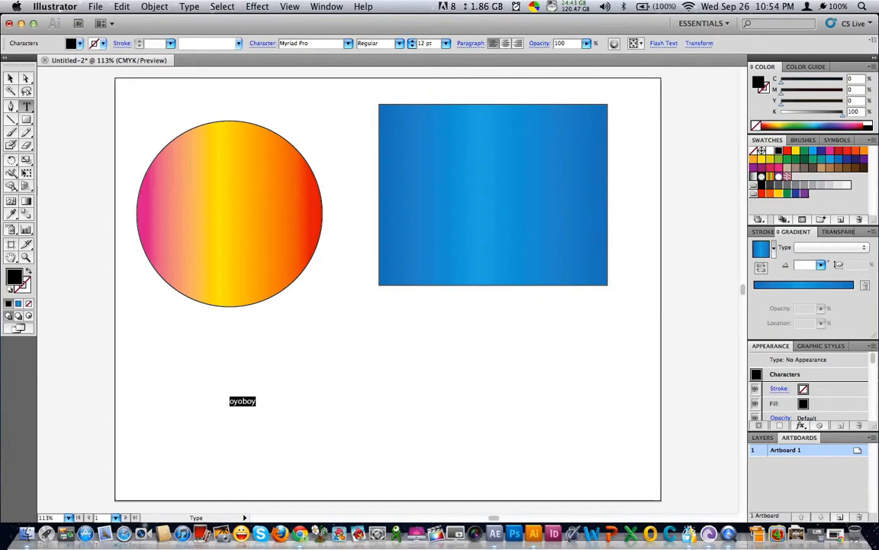
text(OYOBOY)
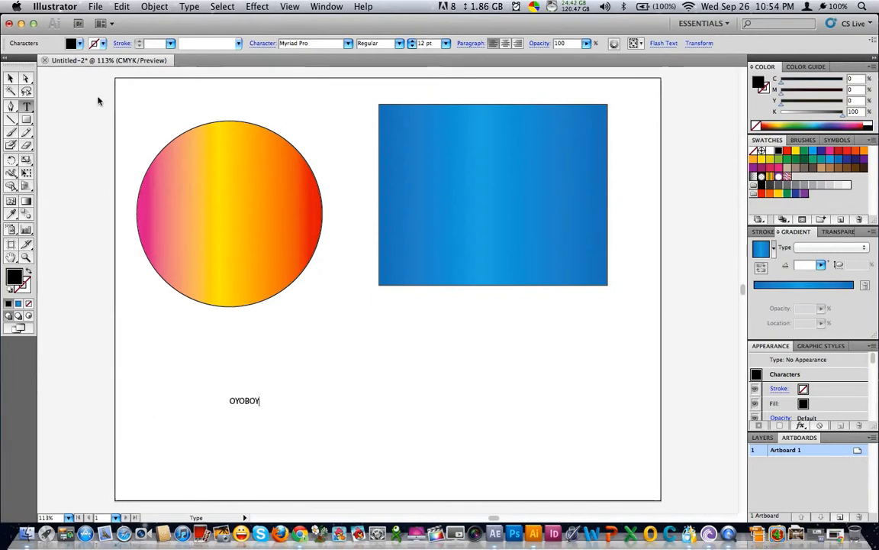
Scale the OYOBOY text up to about 185 pt and place it below the two shapes.
click(11, 78)
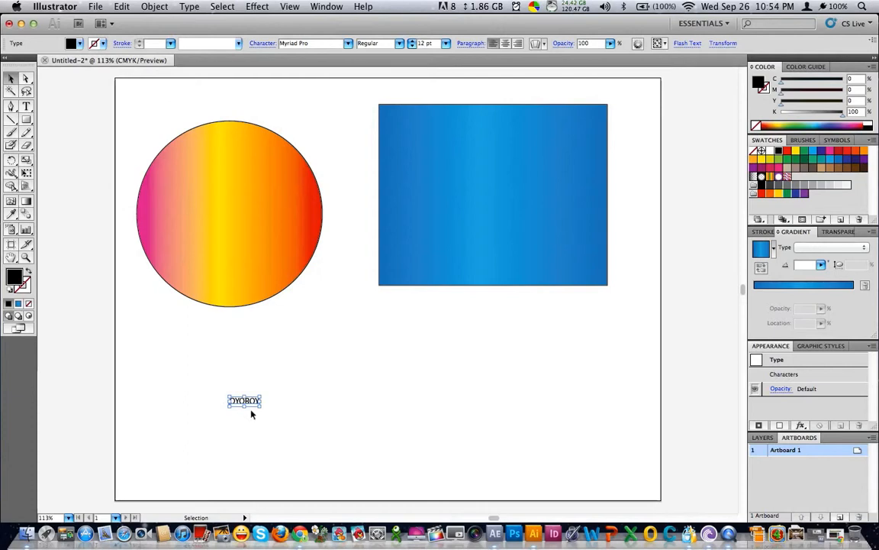
drag(263, 408, 490, 478)
drag(429, 449, 389, 358)
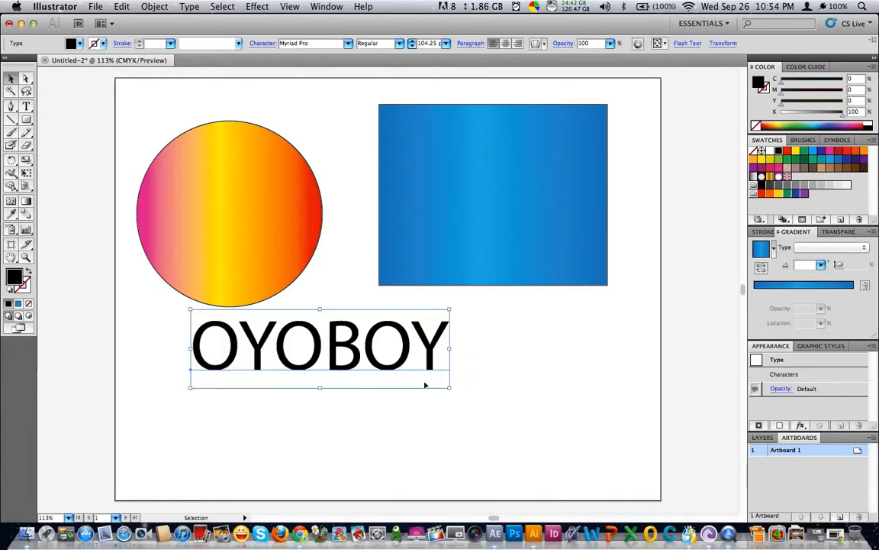
drag(450, 385, 648, 490)
drag(524, 409, 484, 430)
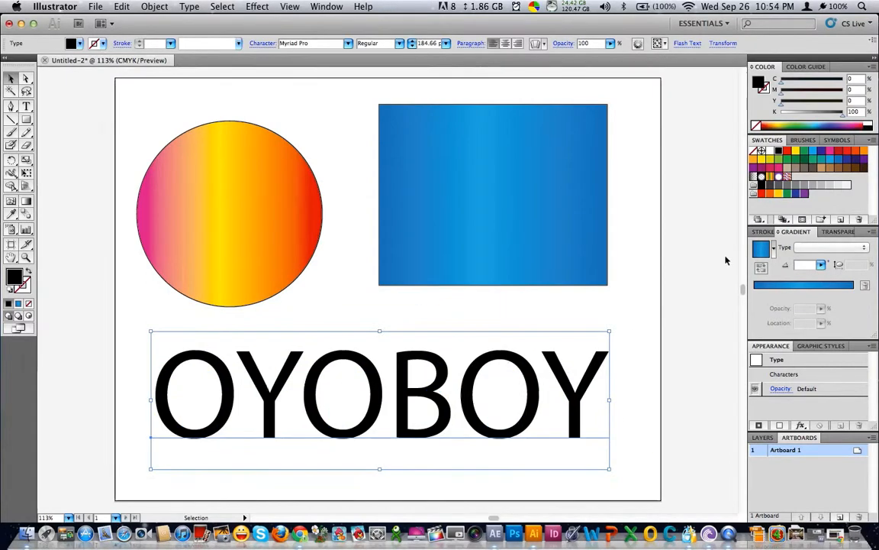
Change the OYOBOY text's font to Impact.
key(super+t)
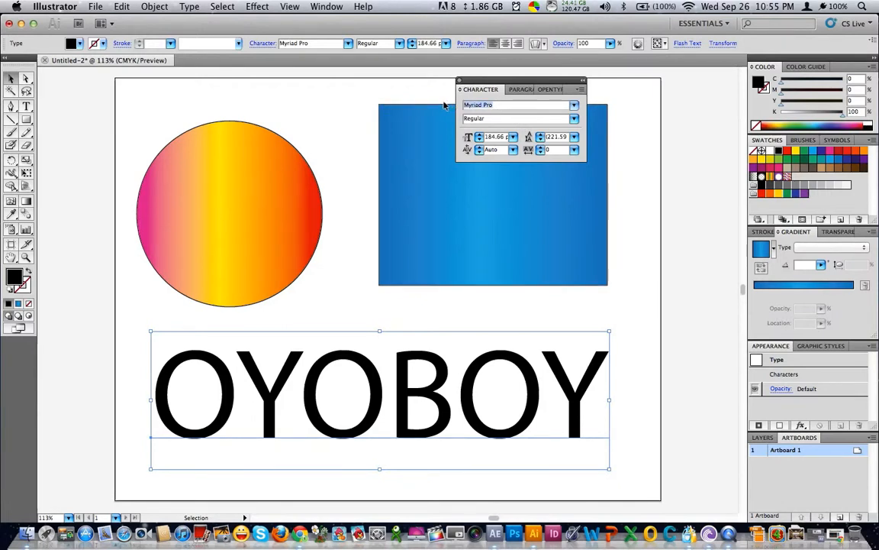
text(Impact)
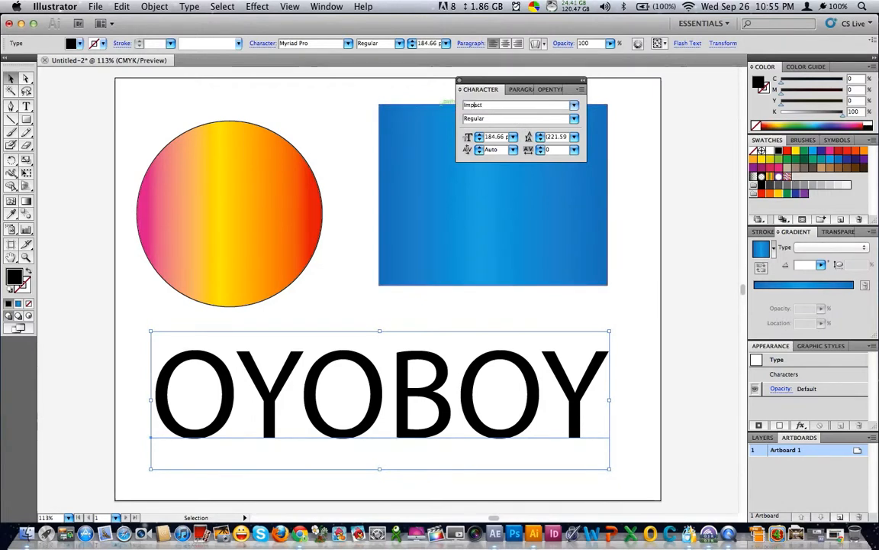
key(Return)
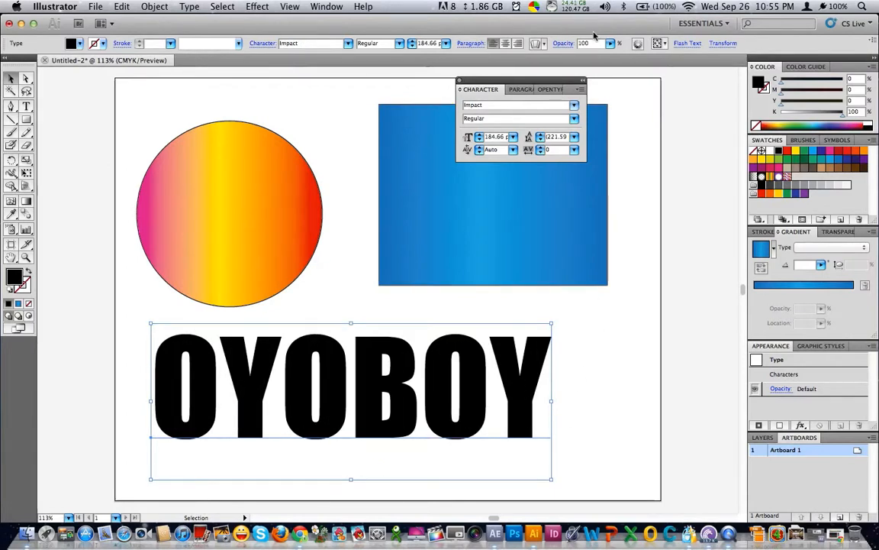
click(459, 80)
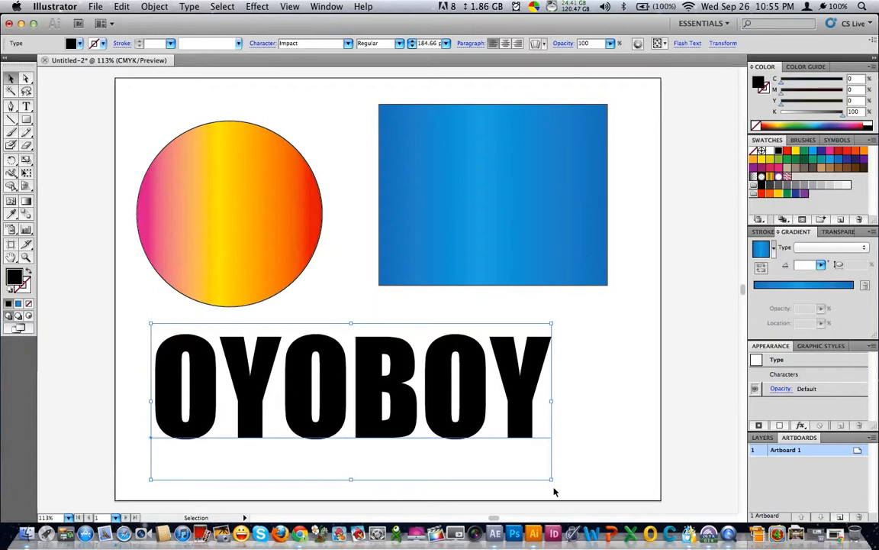
Enlarge the OYOBOY text to about 198 pt and position it centrally beneath the circle and rectangle.
drag(551, 479, 603, 491)
drag(571, 401, 587, 391)
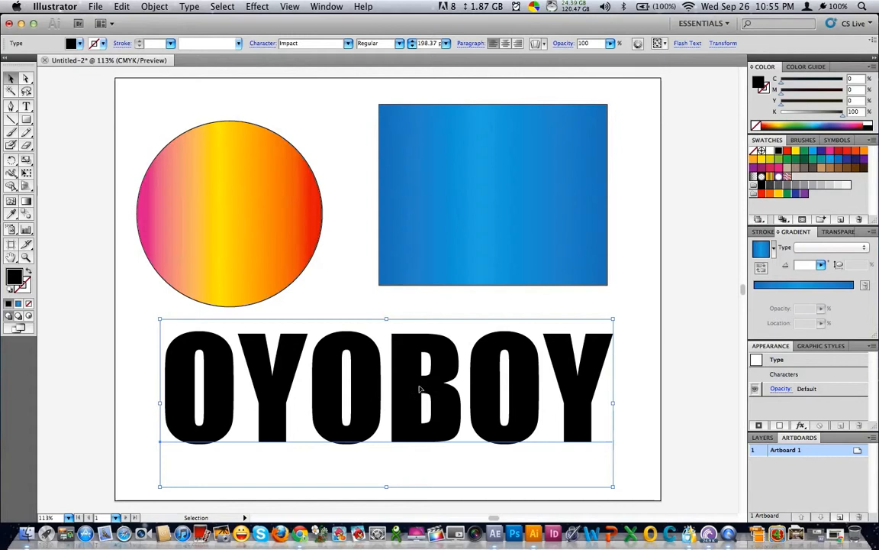
drag(448, 399, 438, 399)
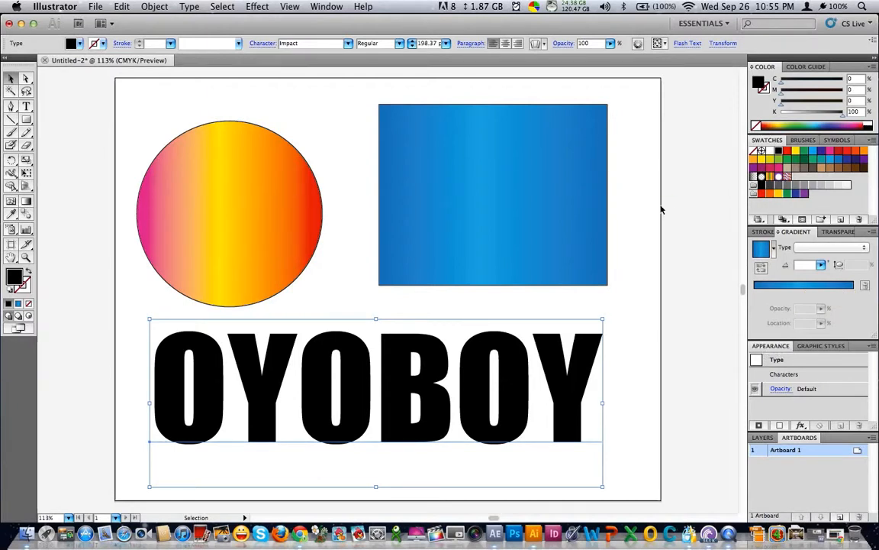
Add a new fill to the OYOBOY text's appearance and apply the blue linear gradient to it.
click(328, 8)
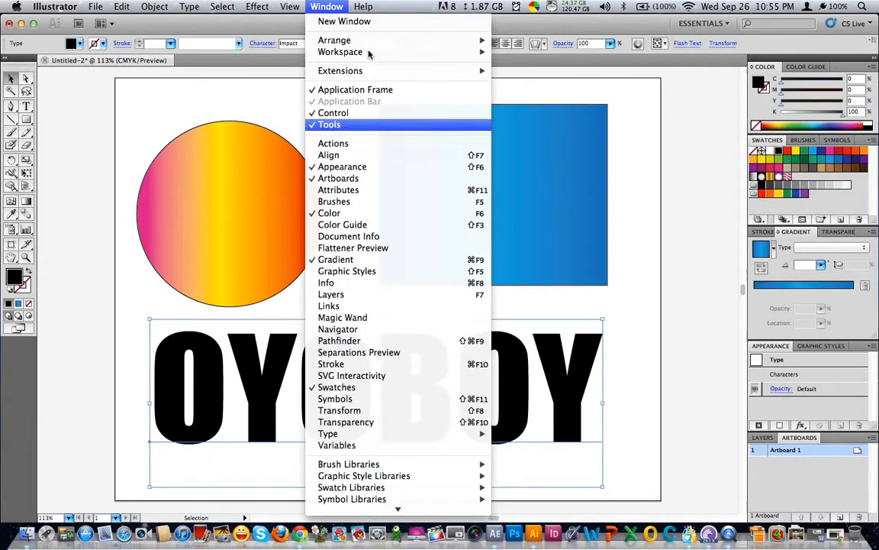
click(328, 7)
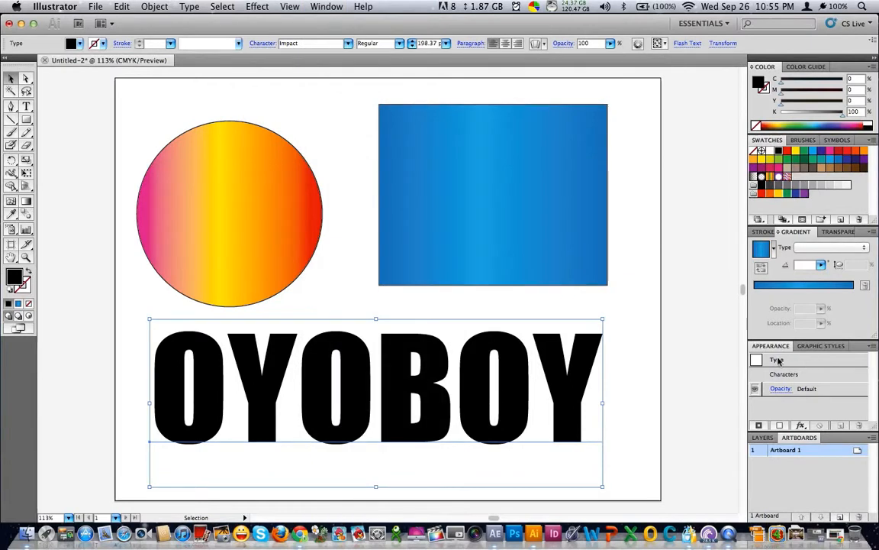
click(874, 348)
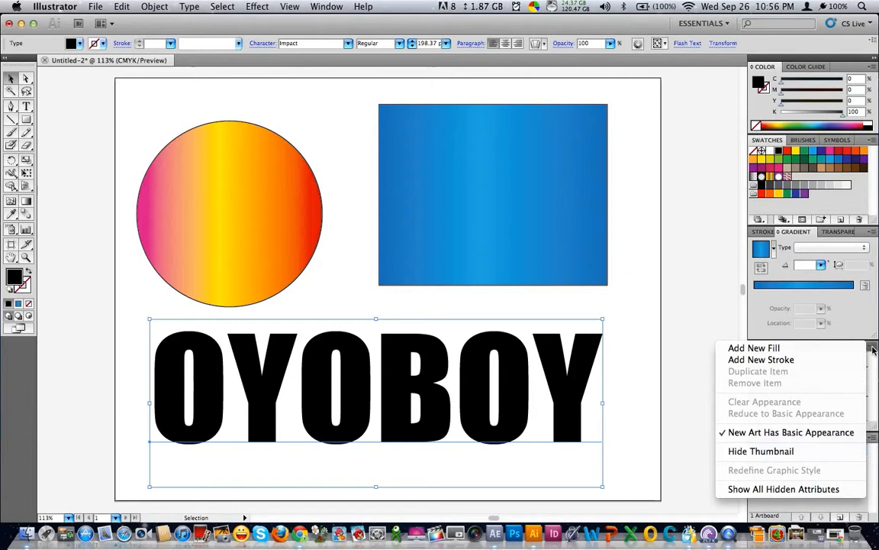
click(832, 348)
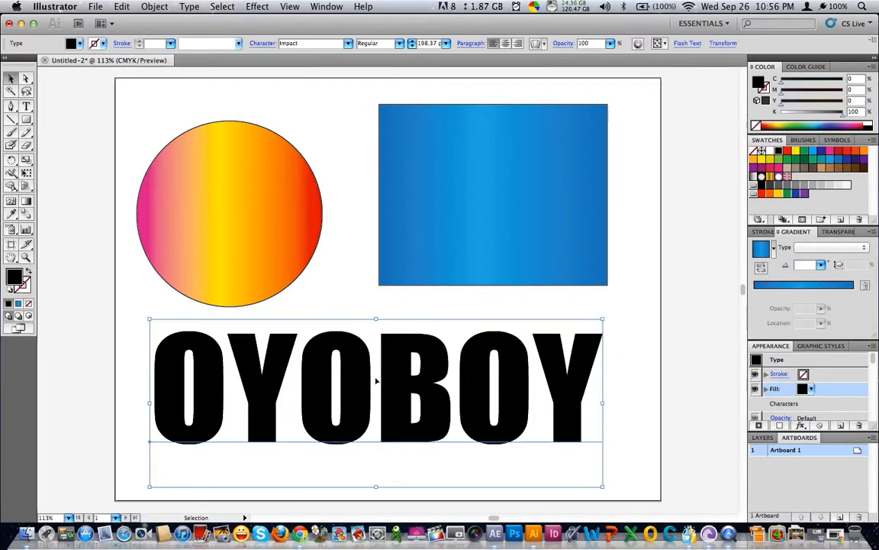
click(798, 291)
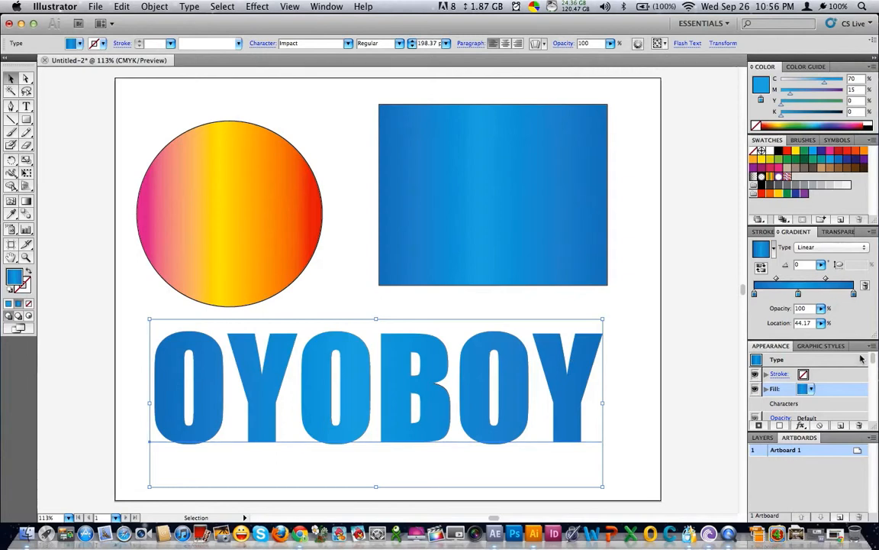
Give the OYOBOY text a black stroke 4 pt wide.
click(804, 374)
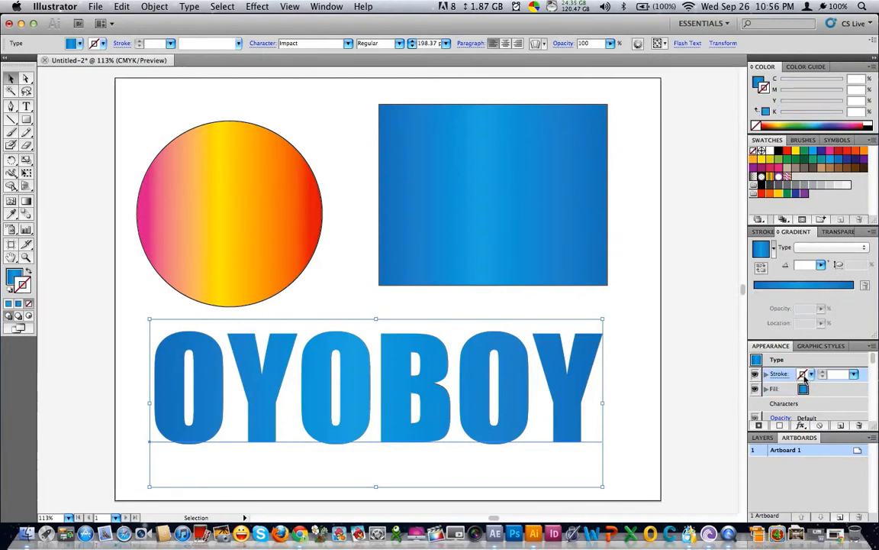
click(813, 376)
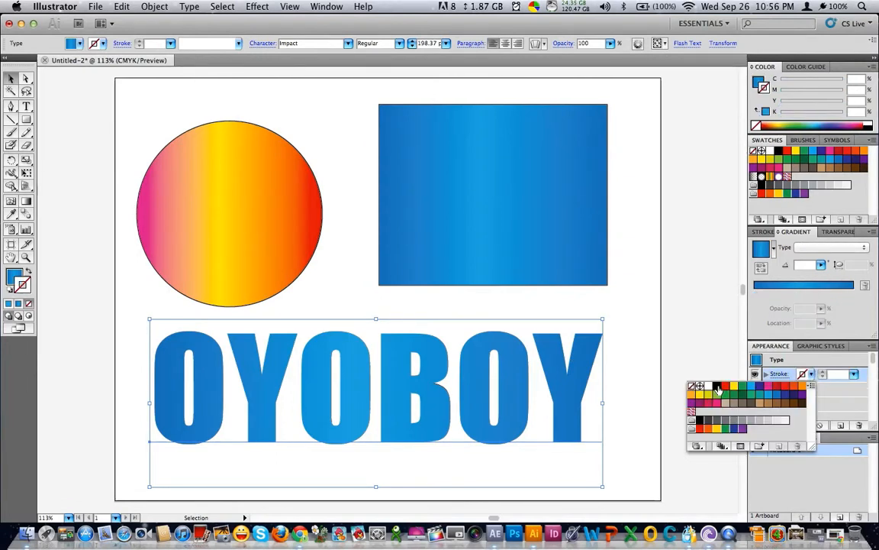
click(727, 387)
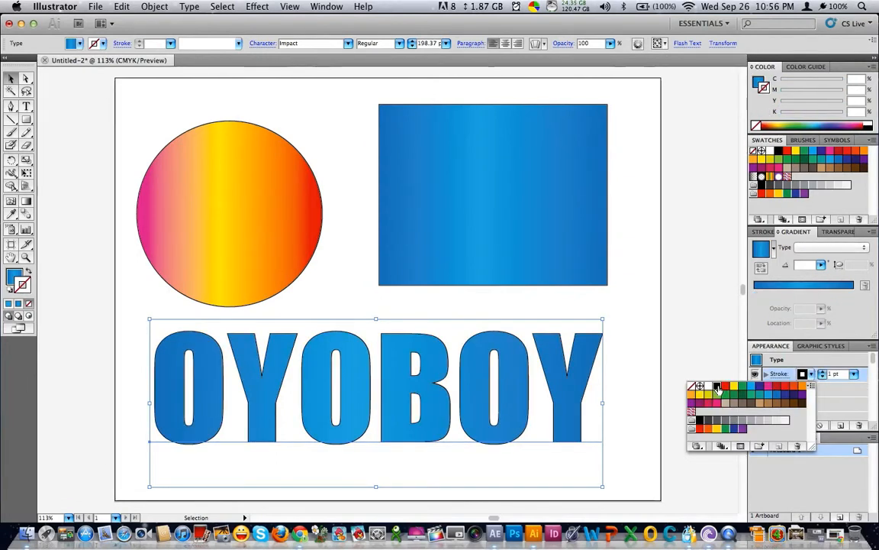
click(855, 374)
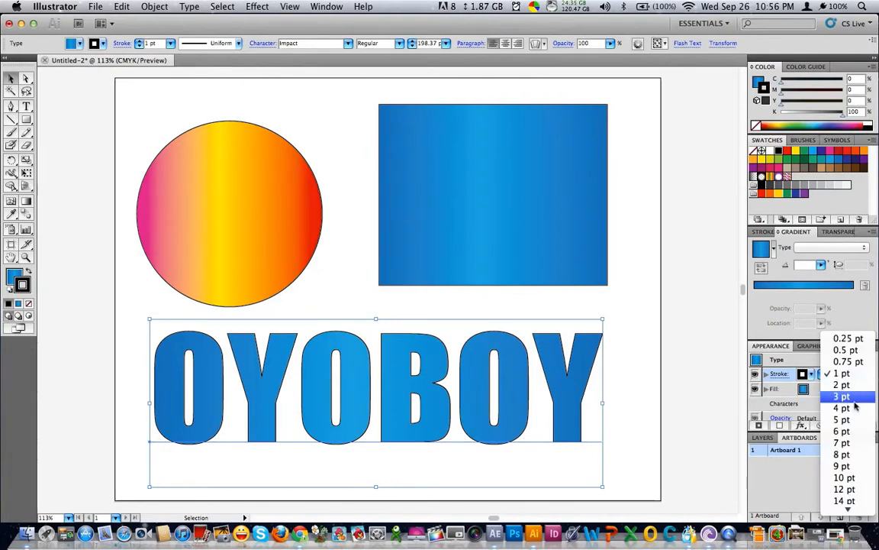
click(855, 408)
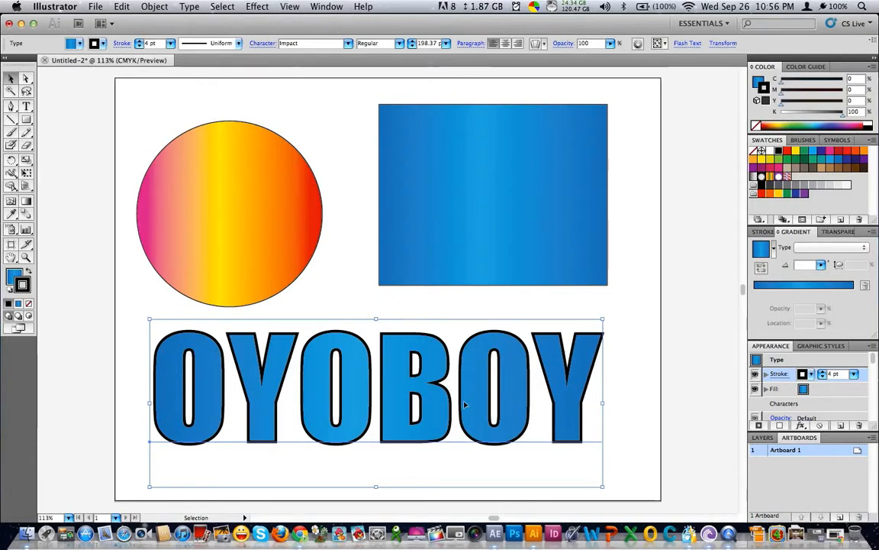
Duplicate the OYOBOY text below the artboard and give the copy a solid black fill with no stroke.
key(space)
drag(462, 412, 439, 391)
key(x)
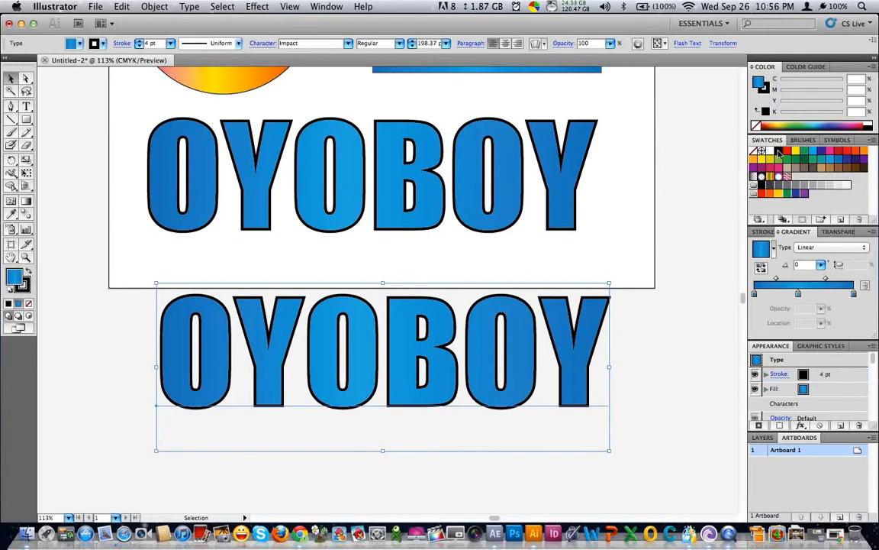
click(779, 150)
click(20, 285)
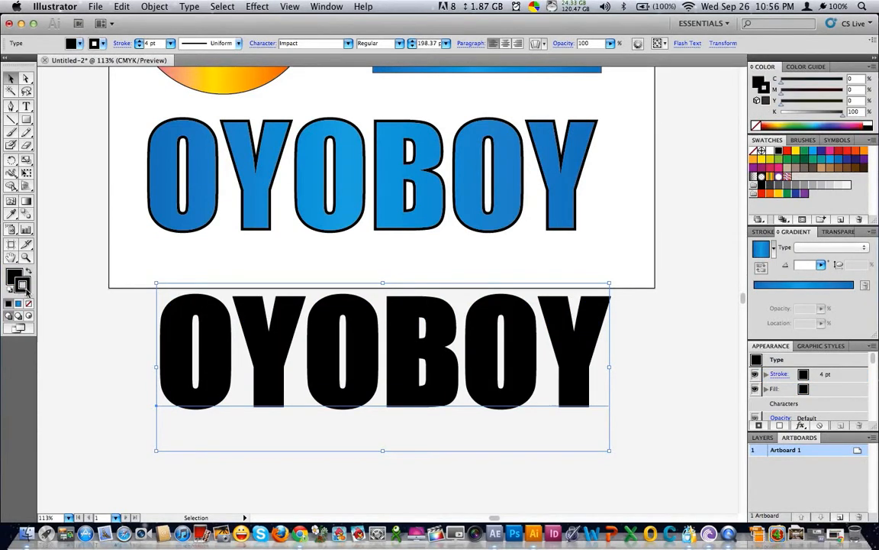
click(28, 305)
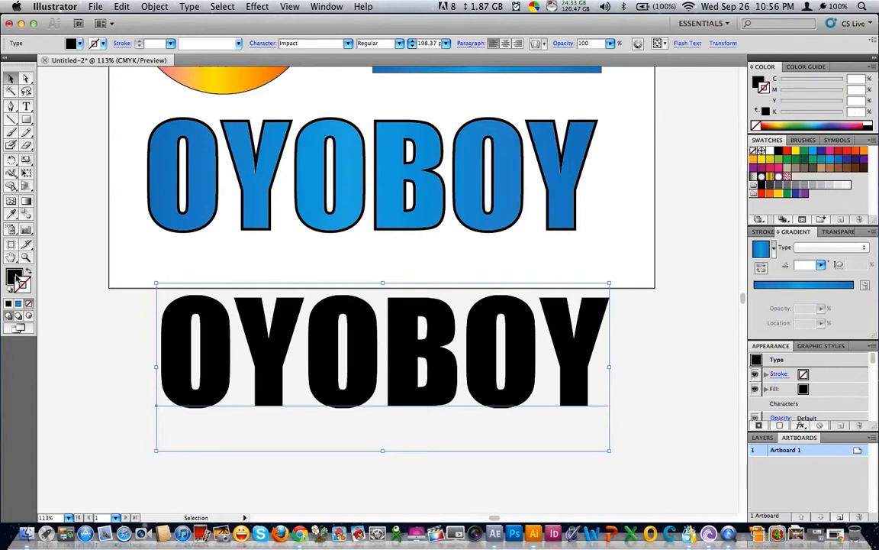
drag(454, 366, 439, 380)
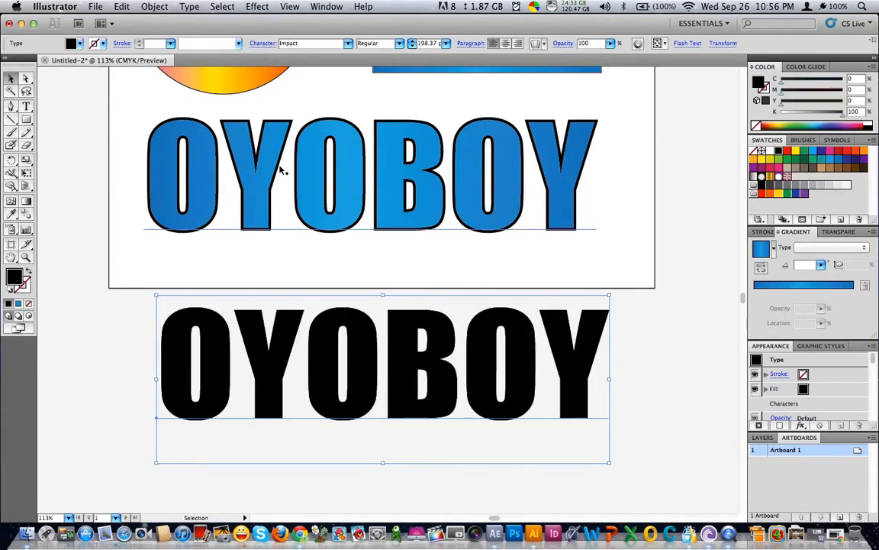
Expand the appearance of the black OYOBOY copy, then expand its object and fill into letter outlines.
click(152, 8)
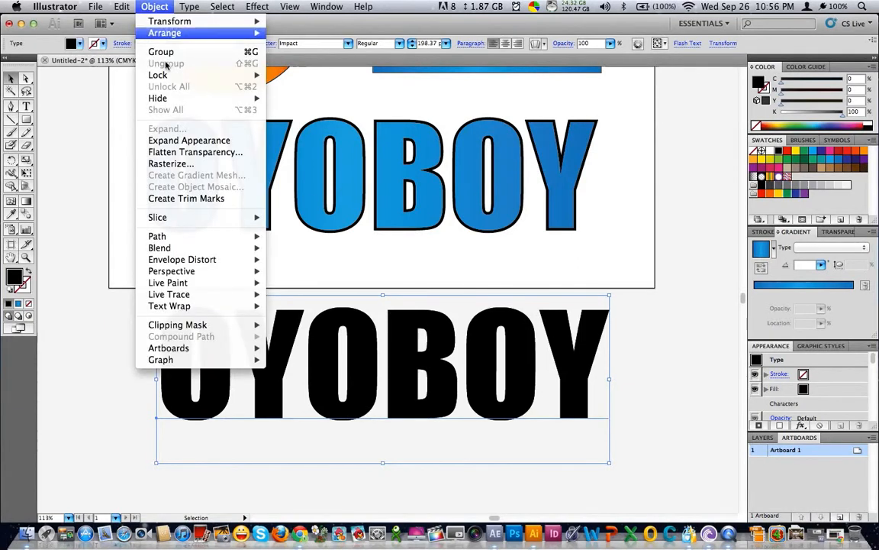
click(199, 141)
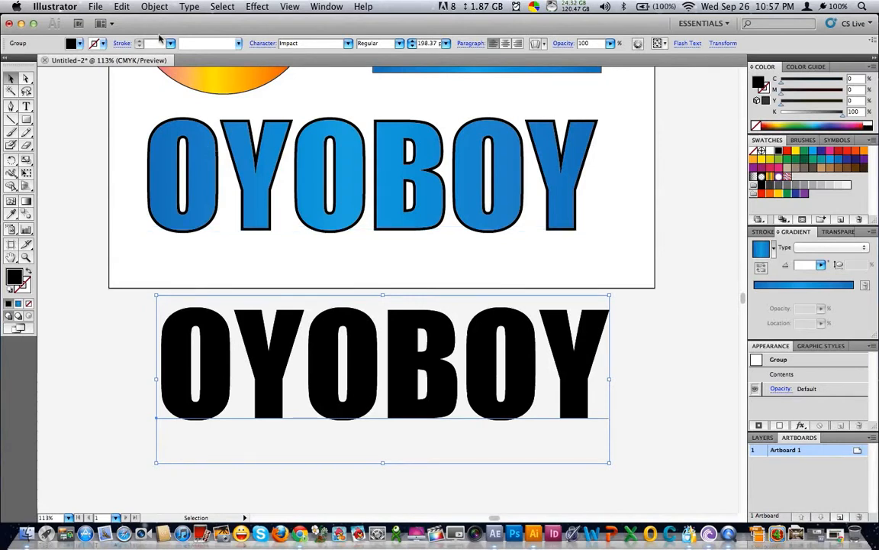
drag(356, 365, 378, 357)
click(155, 7)
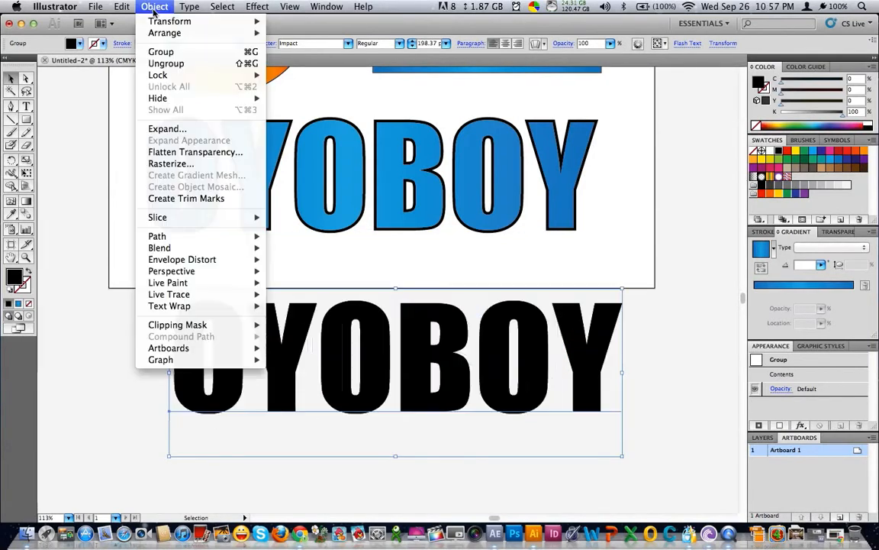
click(223, 132)
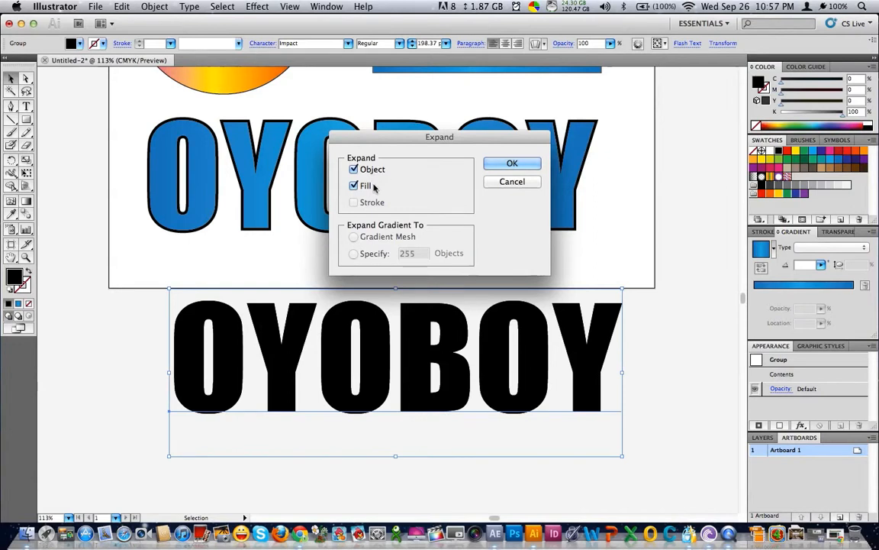
click(515, 163)
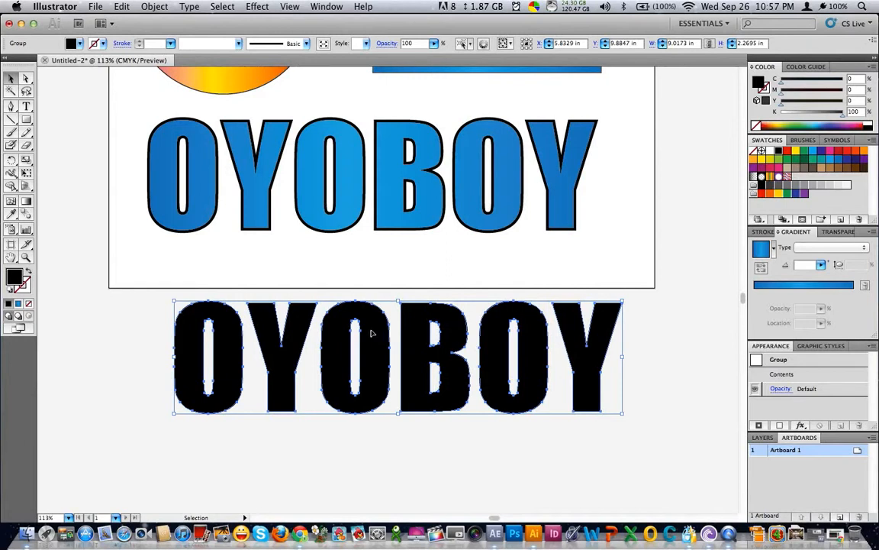
Fill the expanded OYOBOY letters with the blue linear gradient and outline them with a 4 pt black stroke.
click(802, 292)
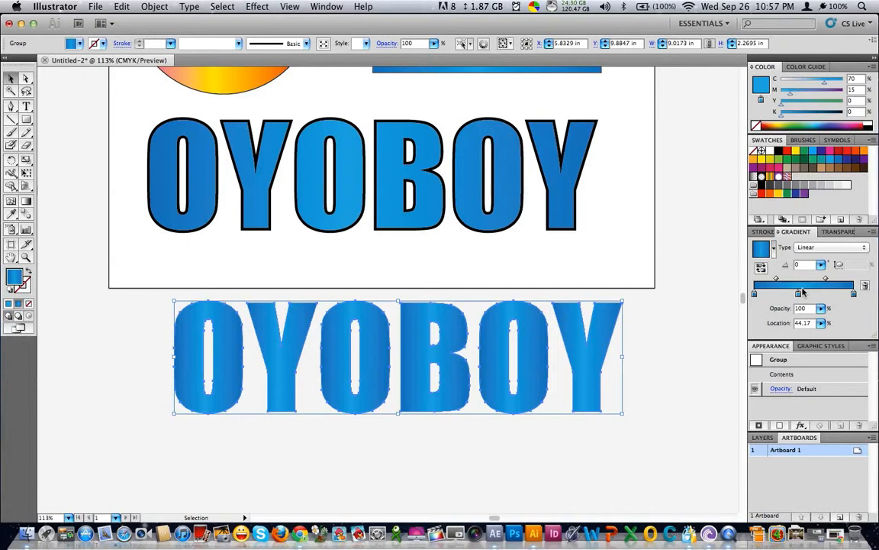
click(29, 290)
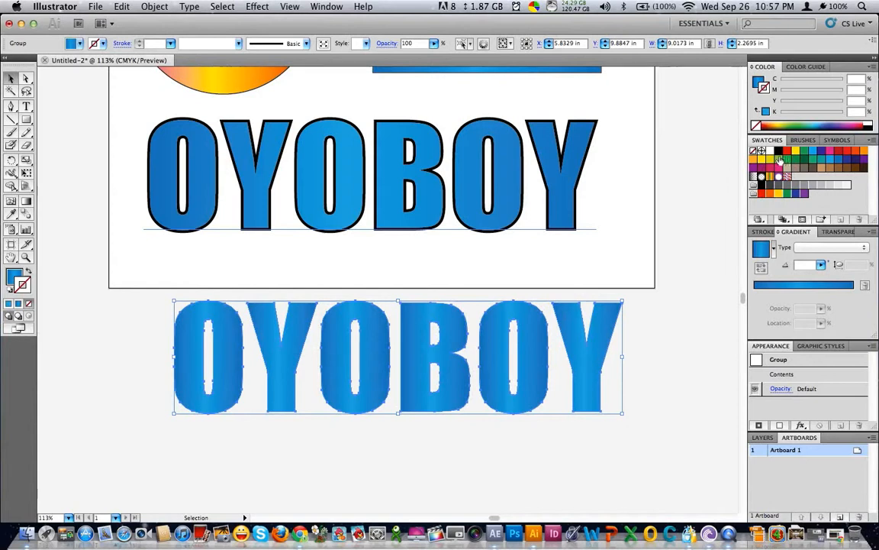
click(779, 150)
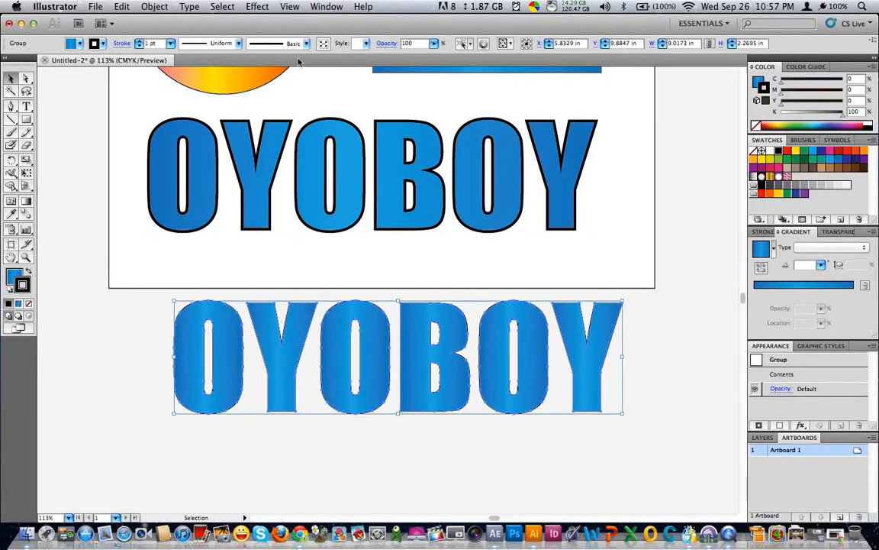
key(super+Tab)
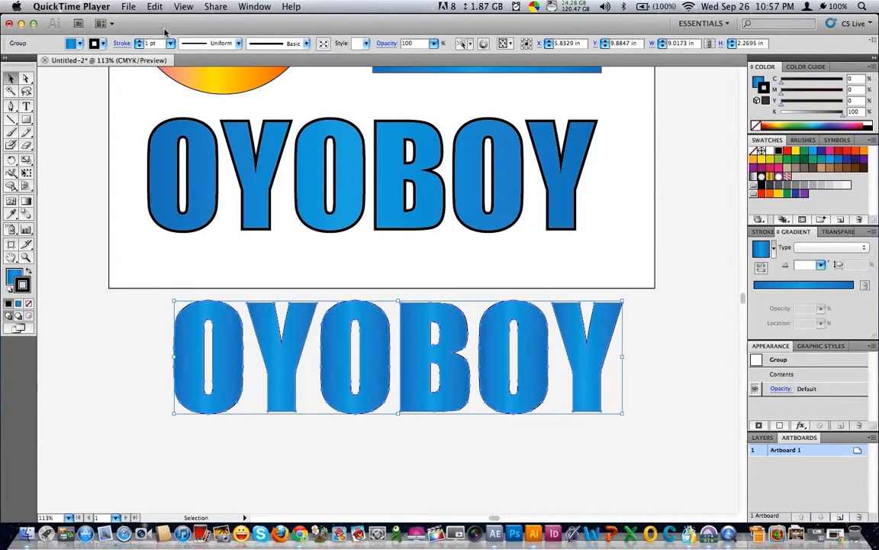
click(154, 46)
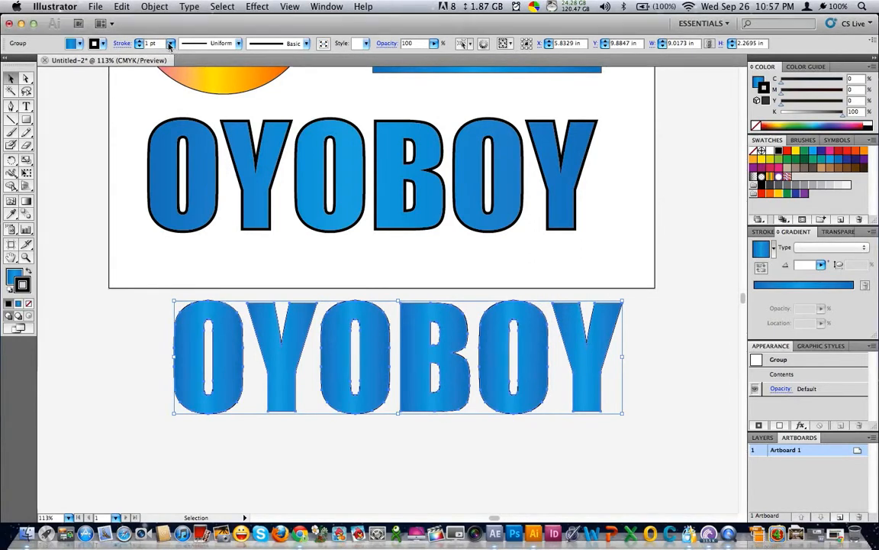
click(171, 43)
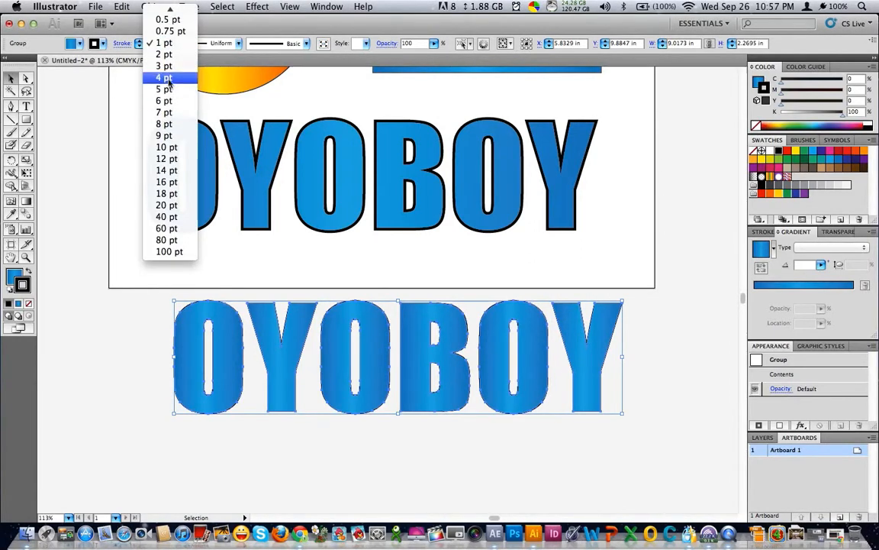
click(164, 77)
click(668, 343)
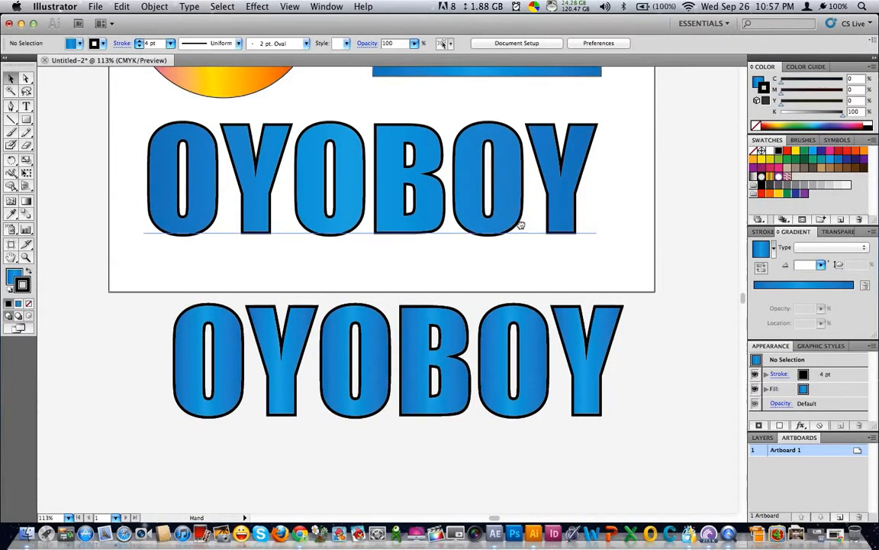
Line up the expanded OYOBOY copy directly beneath the original text and show the available symbols.
drag(520, 221, 540, 304)
drag(534, 433, 508, 402)
drag(504, 266, 524, 373)
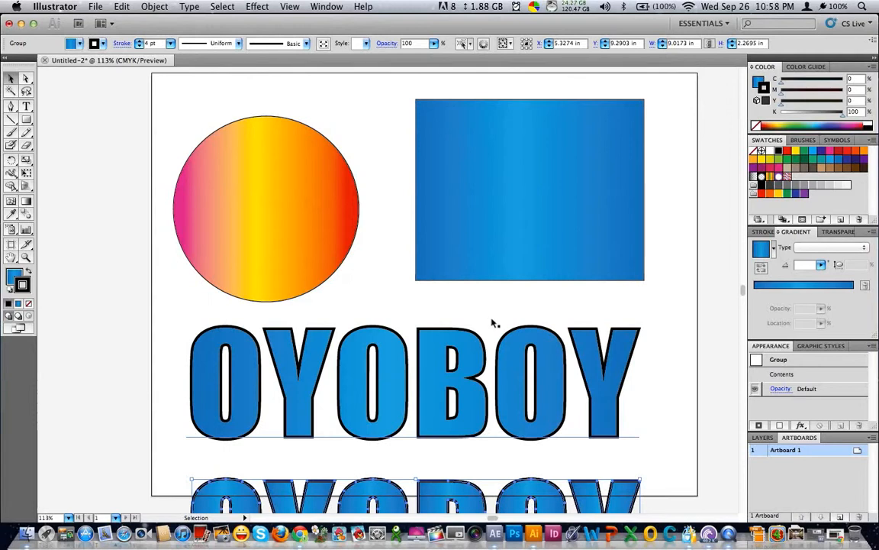
drag(484, 360, 468, 177)
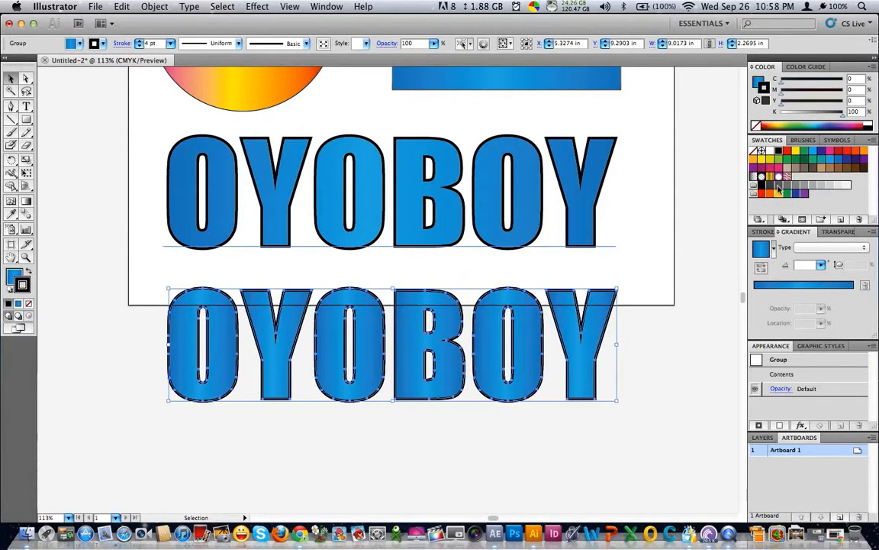
click(837, 141)
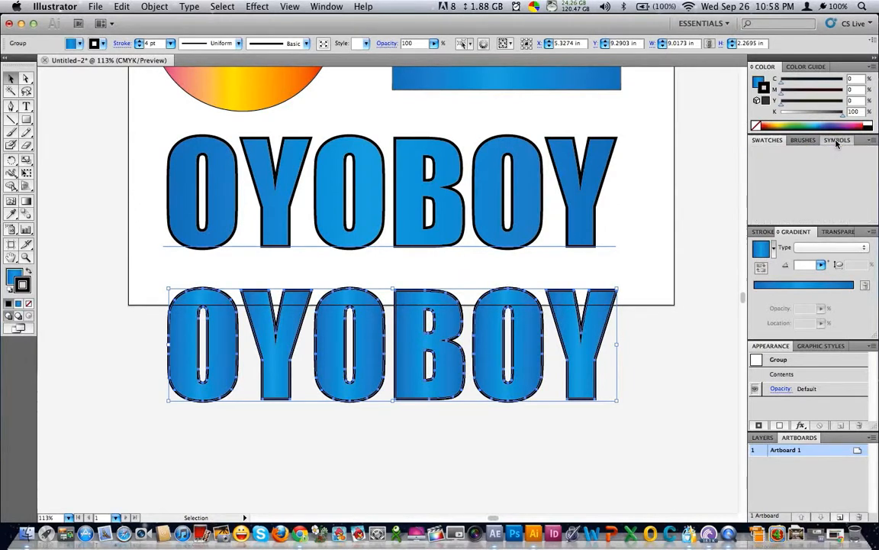